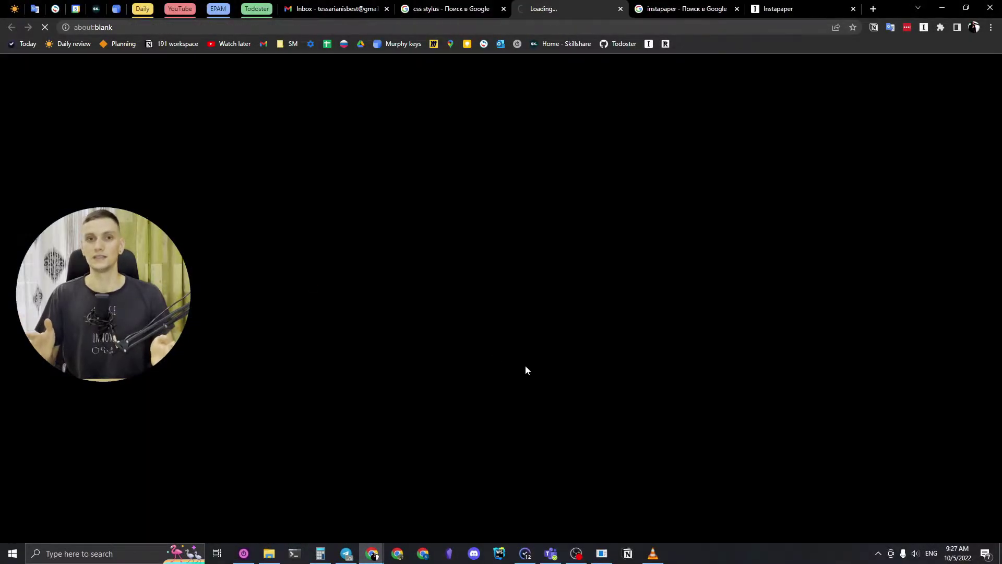
# Save '5 Reasons Why Stylus is the Best CSS Preprocessor' from Medium to Instapaper, then return to the Instapaper tab.
pyautogui.scroll(-10, 589, 270)
pyautogui.scroll(-12, 589, 269)
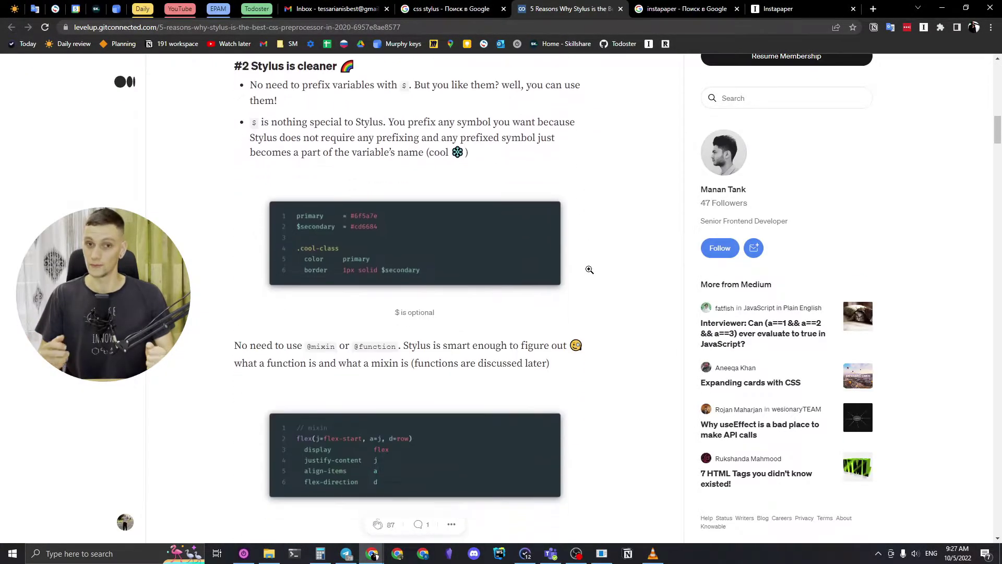
pyautogui.scroll(20, 589, 269)
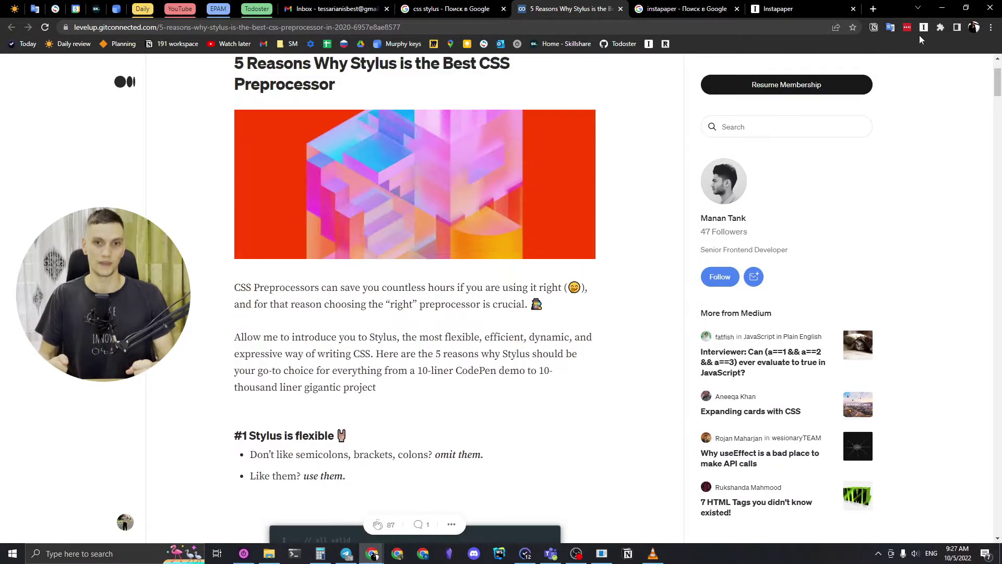
pyautogui.click(924, 27)
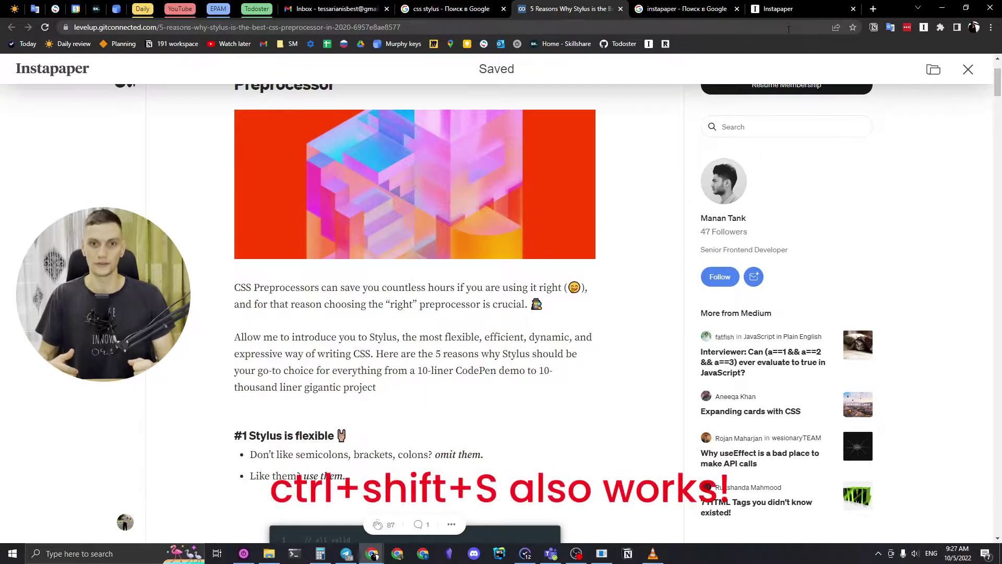
pyautogui.click(792, 9)
# Open the saved Stylus article and highlight the sentence about semicolons, brackets and colons.
pyautogui.click(227, 77)
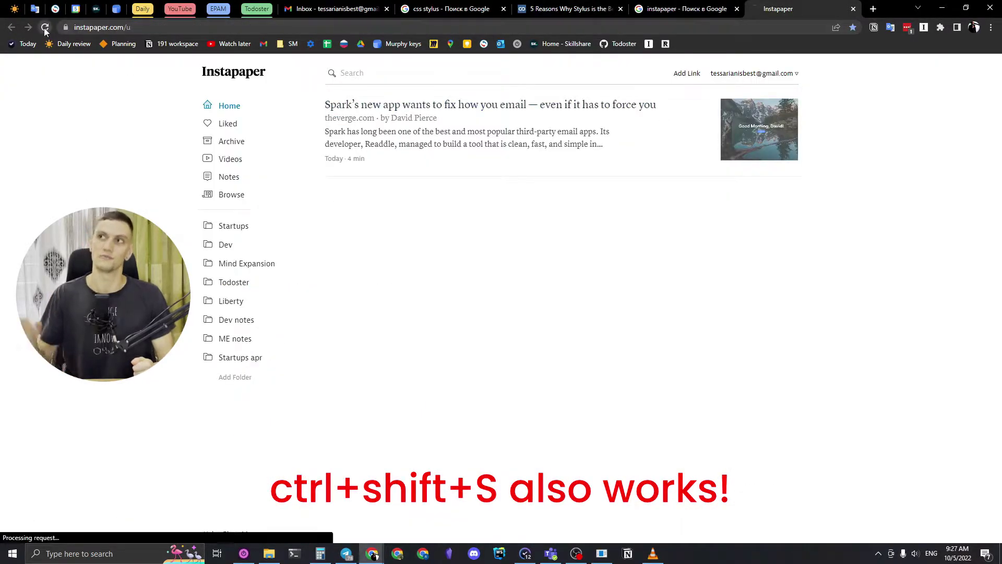
pyautogui.click(440, 106)
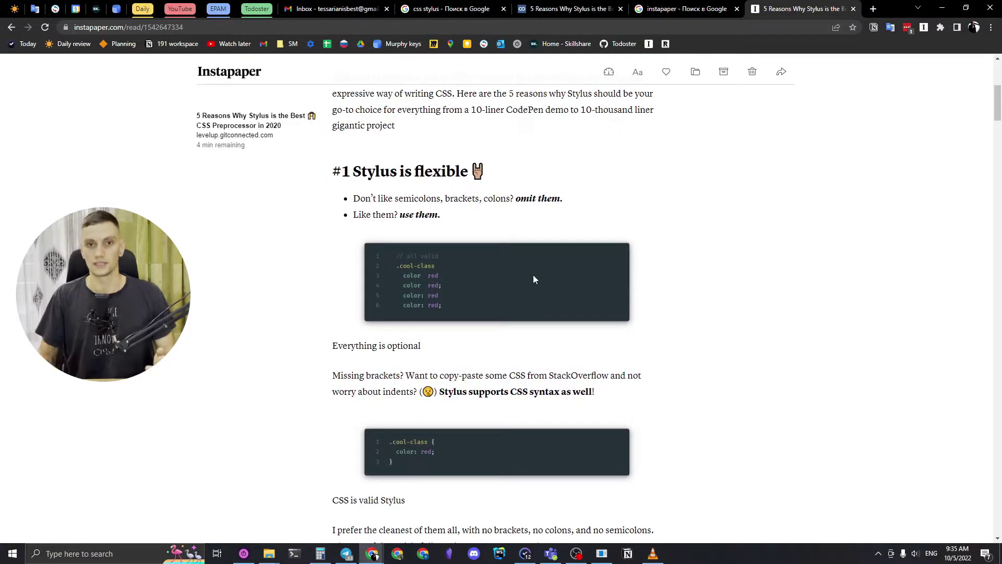
pyautogui.moveTo(354, 198); pyautogui.dragTo(514, 199)
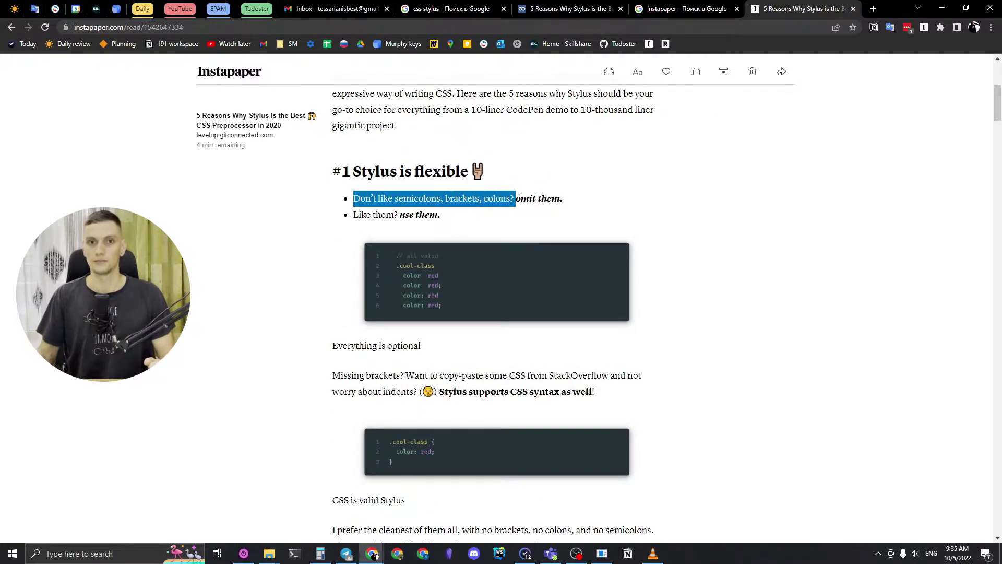
pyautogui.click(481, 174)
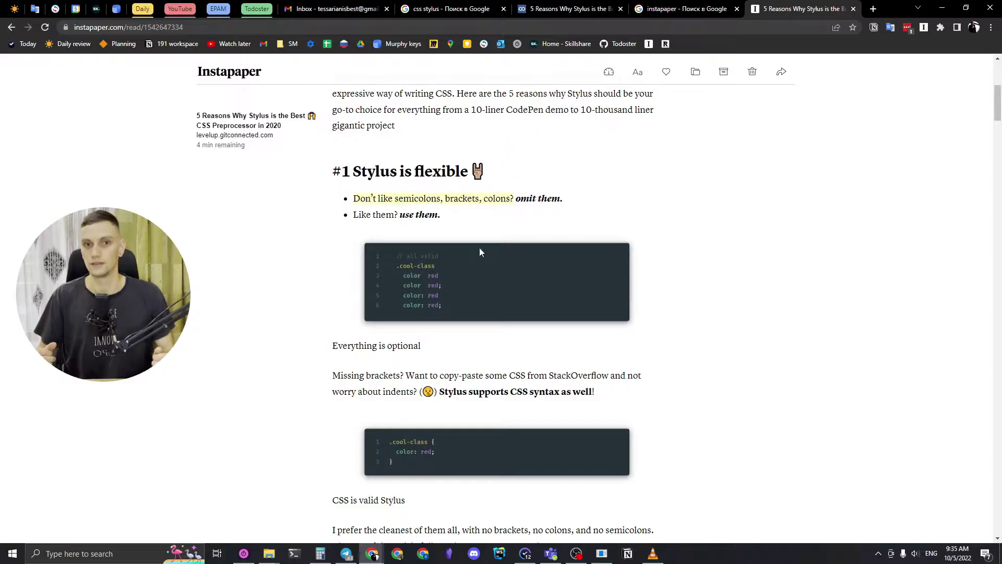
# Highlight the Missing brackets sentence and start a note on it.
pyautogui.scroll(-6, 481, 252)
pyautogui.scroll(4, 384, 283)
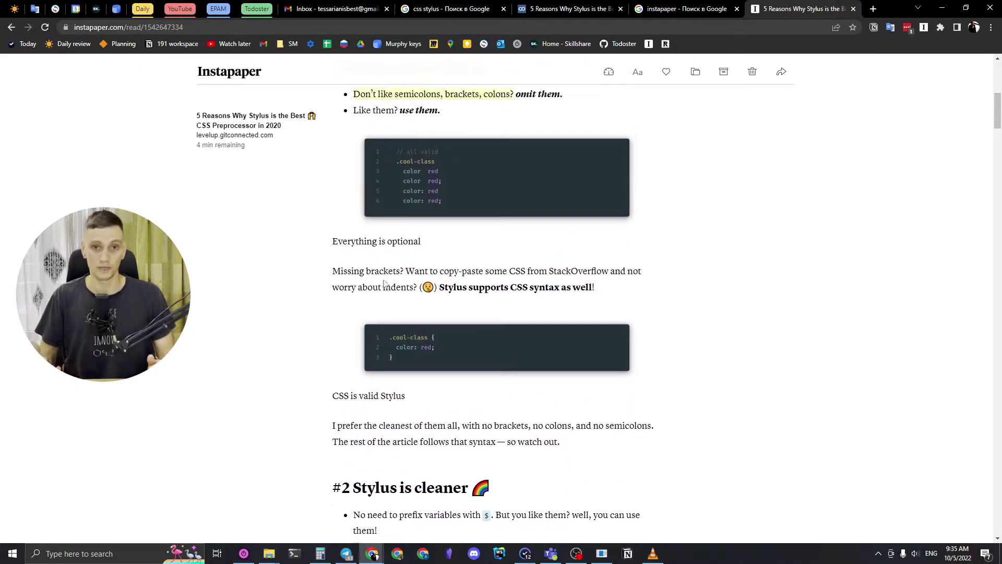
pyautogui.moveTo(355, 273); pyautogui.dragTo(418, 288)
pyautogui.rightClick(408, 282)
pyautogui.click(506, 246)
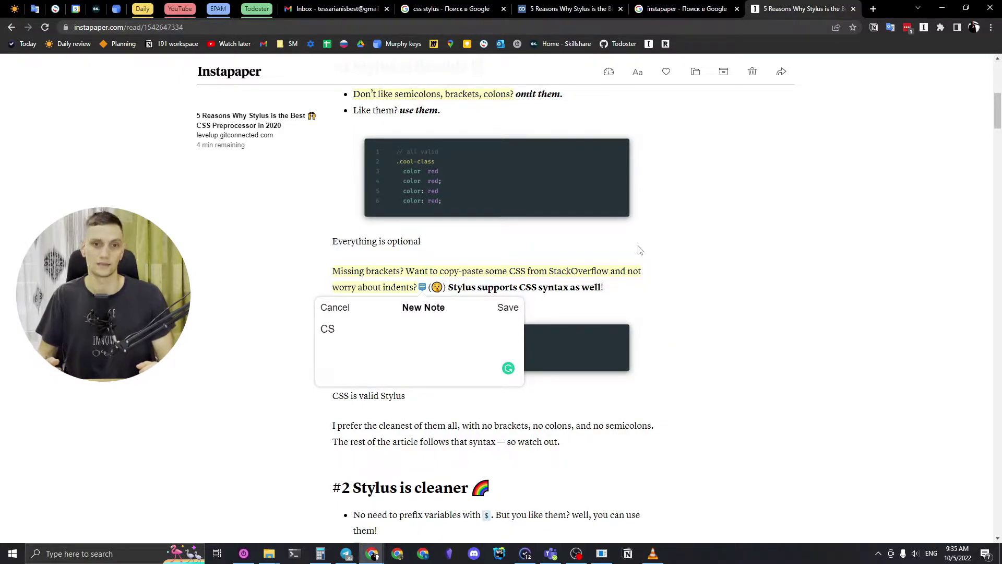
# File the Stylus article in the Dev folder, then save the TypeScript overloading article to Instapaper.
pyautogui.scroll(3, 640, 250)
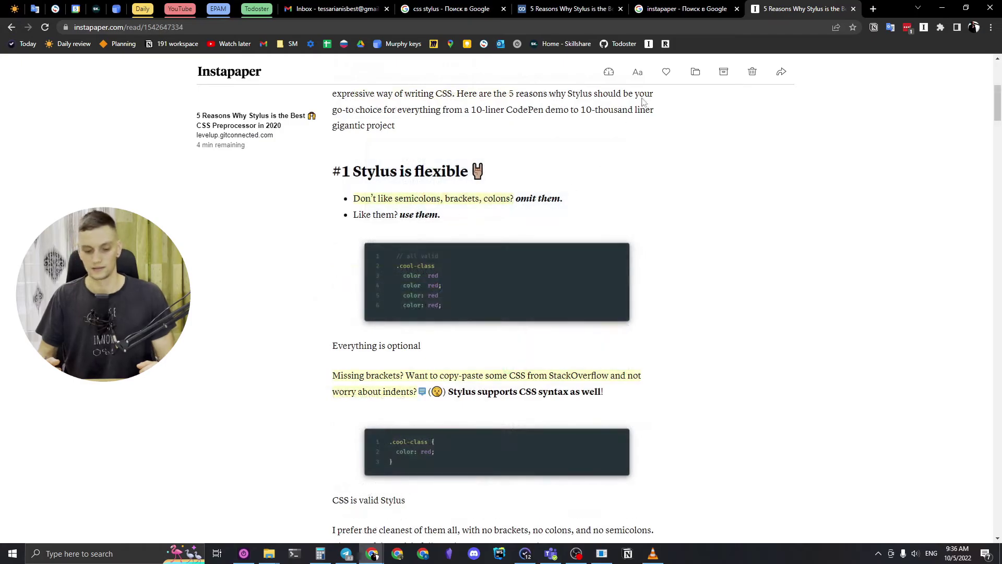
pyautogui.scroll(3, 691, 90)
pyautogui.click(694, 76)
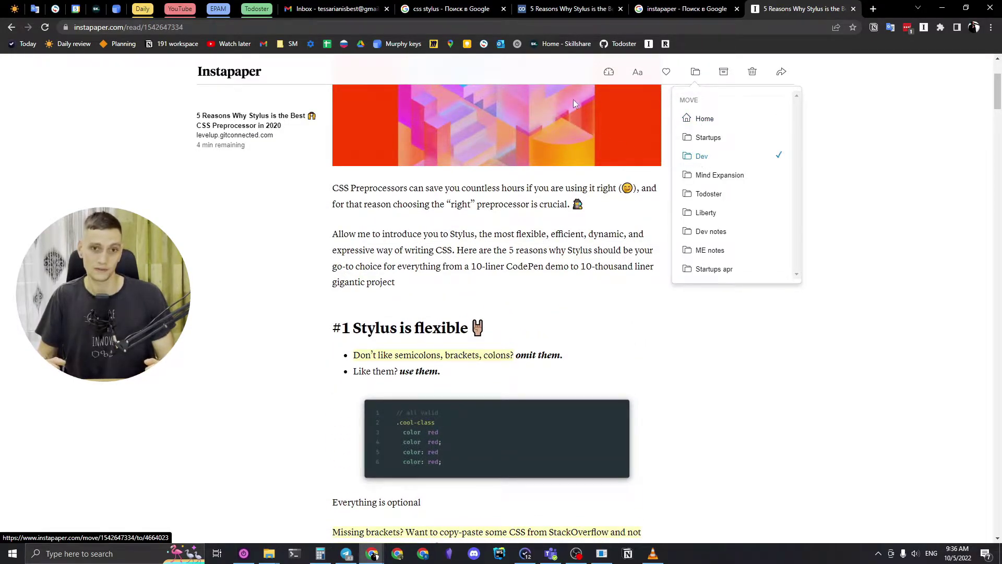
pyautogui.click(551, 77)
pyautogui.click(235, 78)
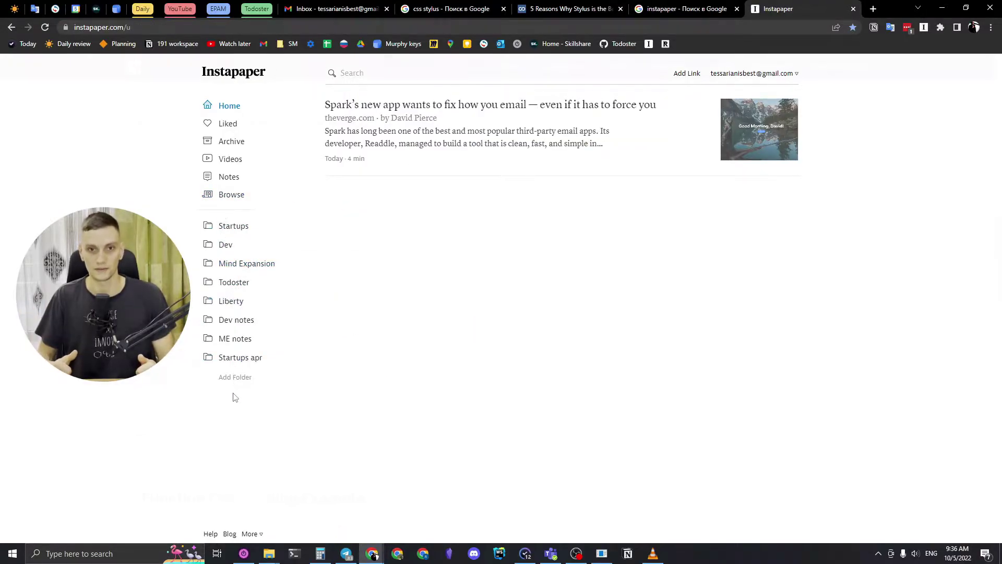
pyautogui.click(924, 27)
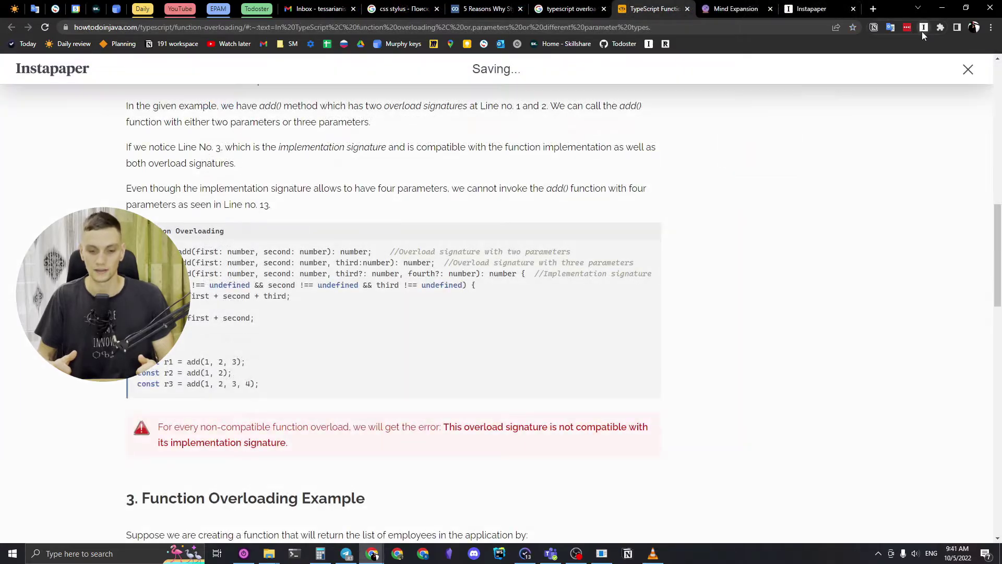
# Clip the TypeScript Function or Method Overloading page into the Notion Media database.
pyautogui.click(874, 27)
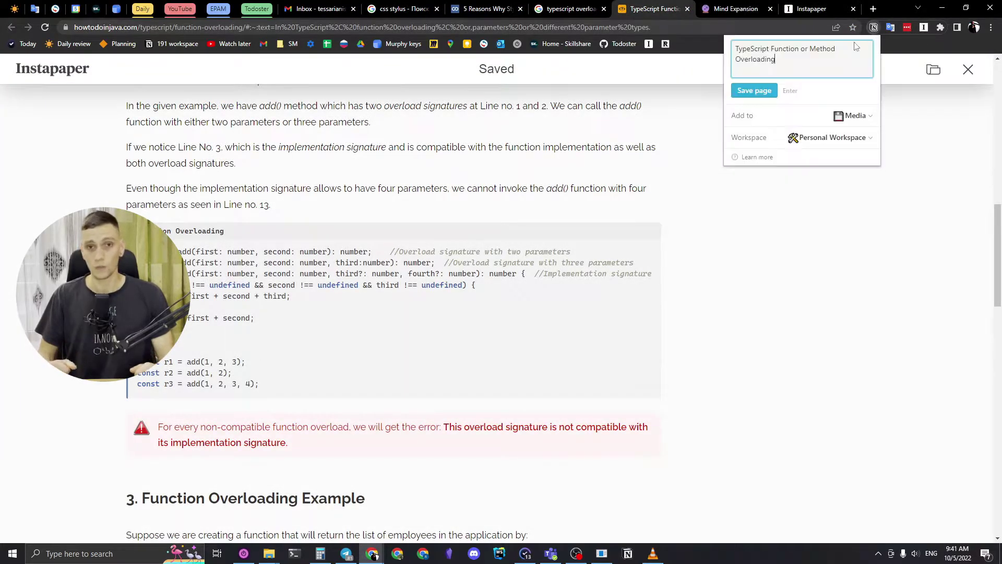
pyautogui.click(736, 8)
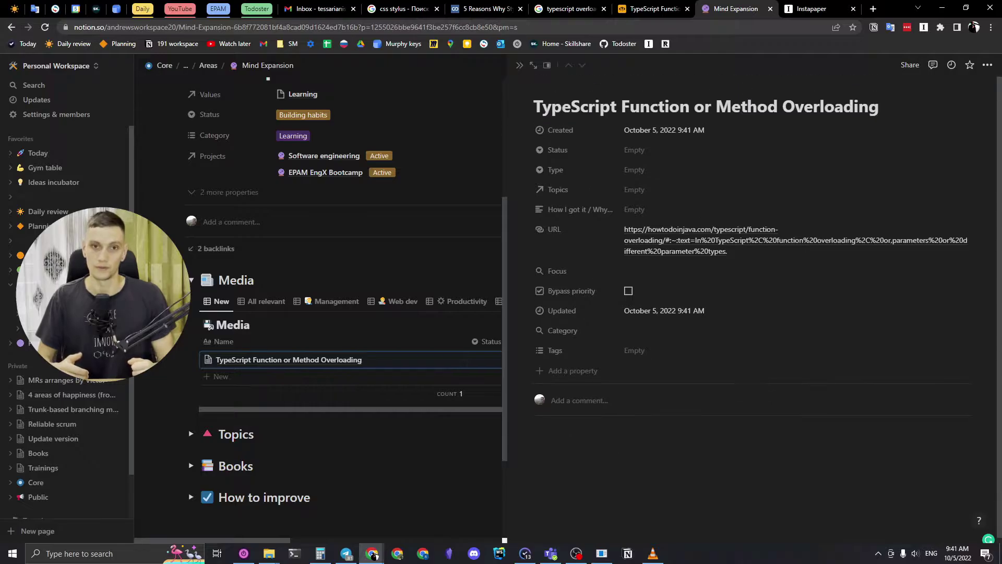
pyautogui.scroll(-10, 674, 284)
pyautogui.scroll(-2, 674, 283)
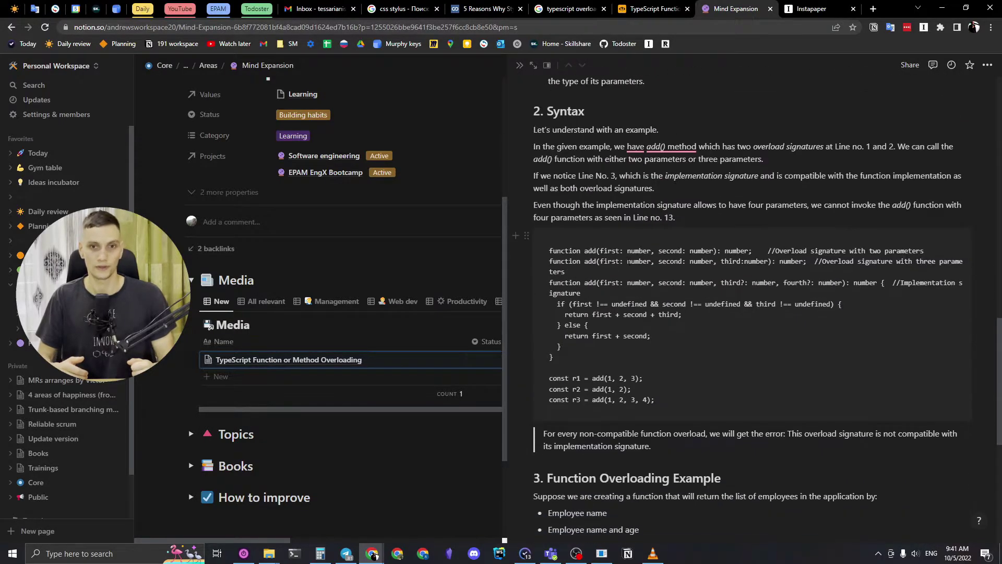
# Check that the TypeScript article appears in Instapaper and skim its saved copy.
pyautogui.hotkey('ctrl', 'Tab')
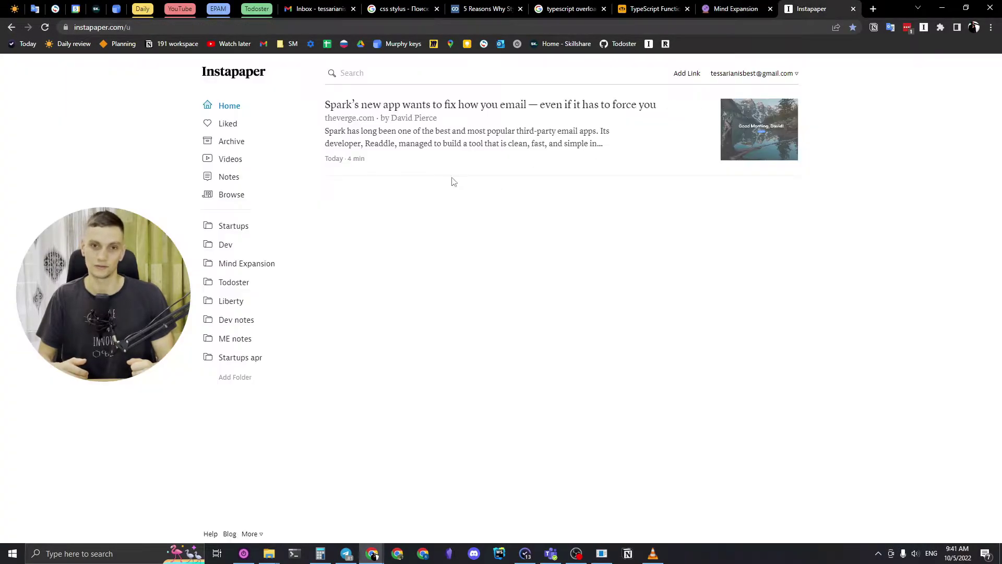
pyautogui.click(46, 28)
pyautogui.click(389, 107)
pyautogui.scroll(-15, 633, 233)
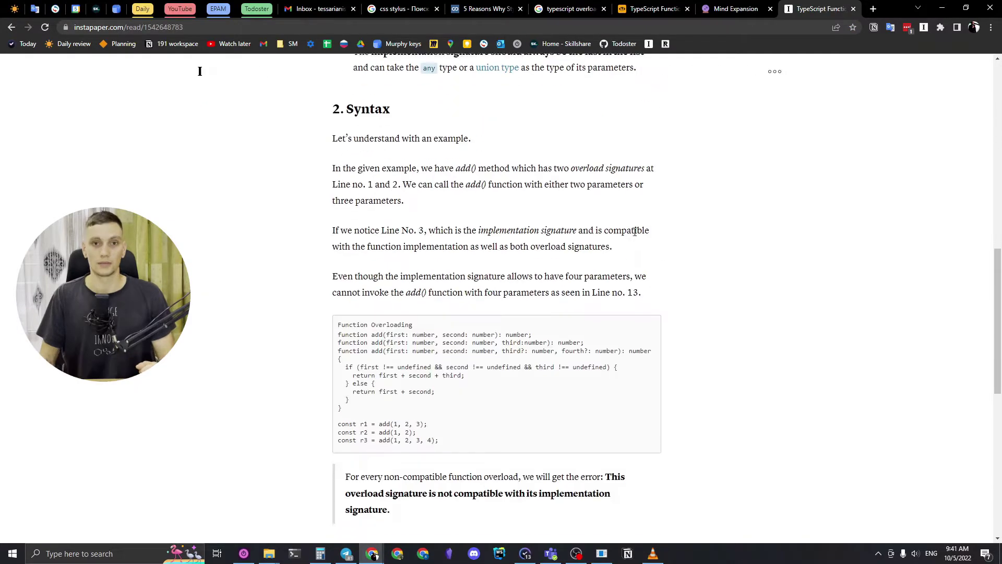
pyautogui.scroll(-2, 634, 231)
# Set the clipped Notion page's code block language from Plain Text to TypeScript.
pyautogui.hotkey('ctrl', 'shift', 'Tab')
pyautogui.click(552, 237)
pyautogui.write('t')
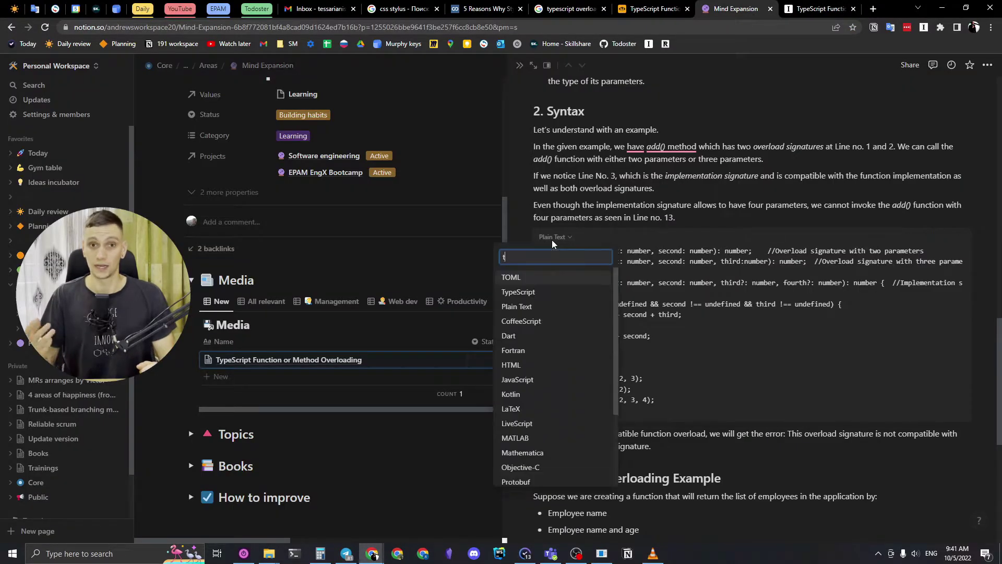
pyautogui.click(533, 291)
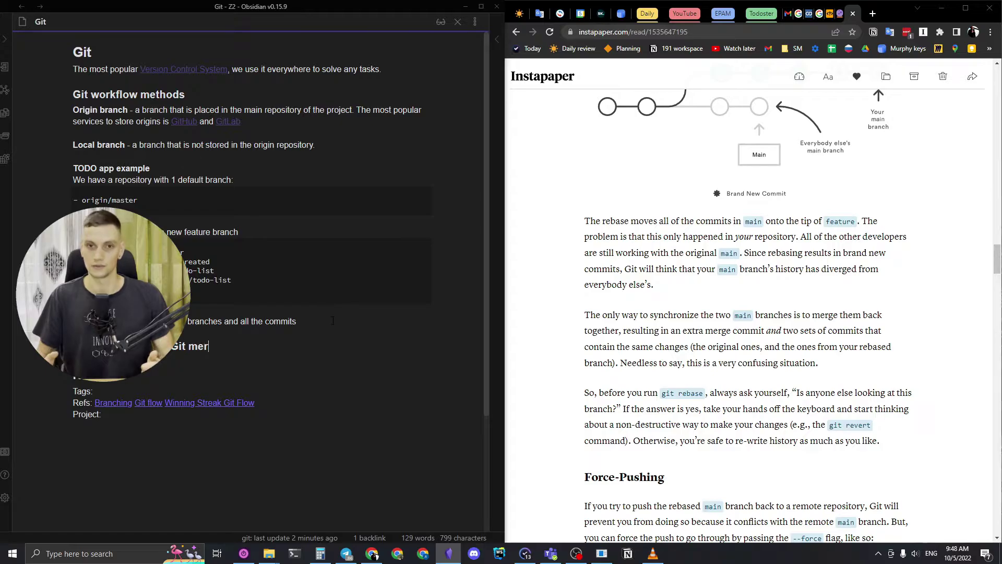
pyautogui.write('ge')
pyautogui.scroll(13, 734, 112)
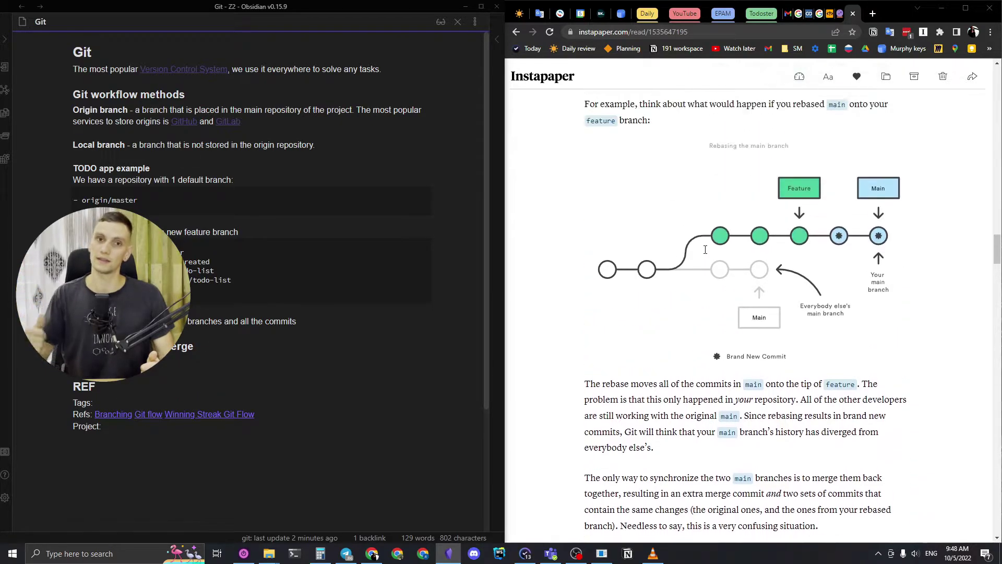
pyautogui.scroll(15, 793, 313)
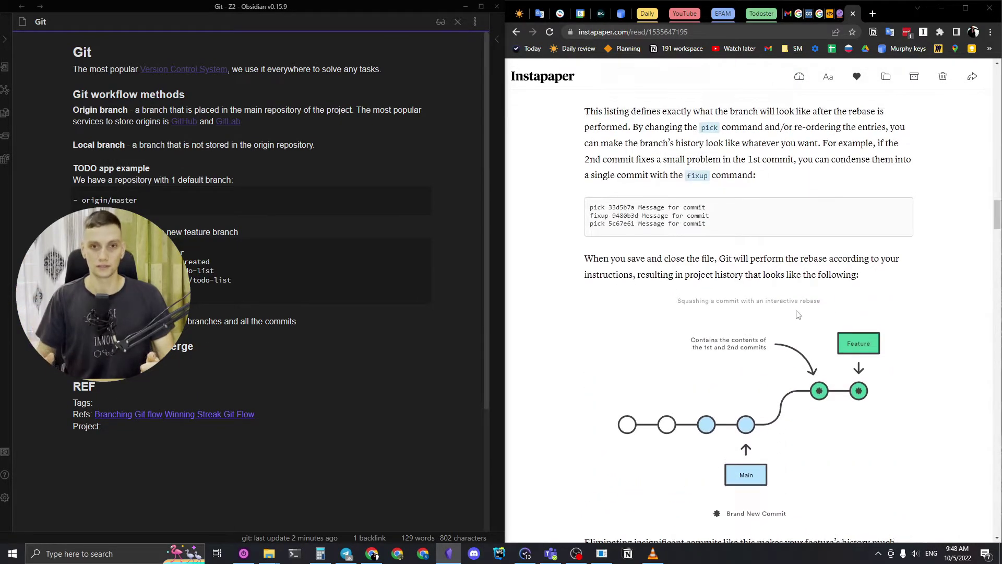
pyautogui.scroll(7, 803, 314)
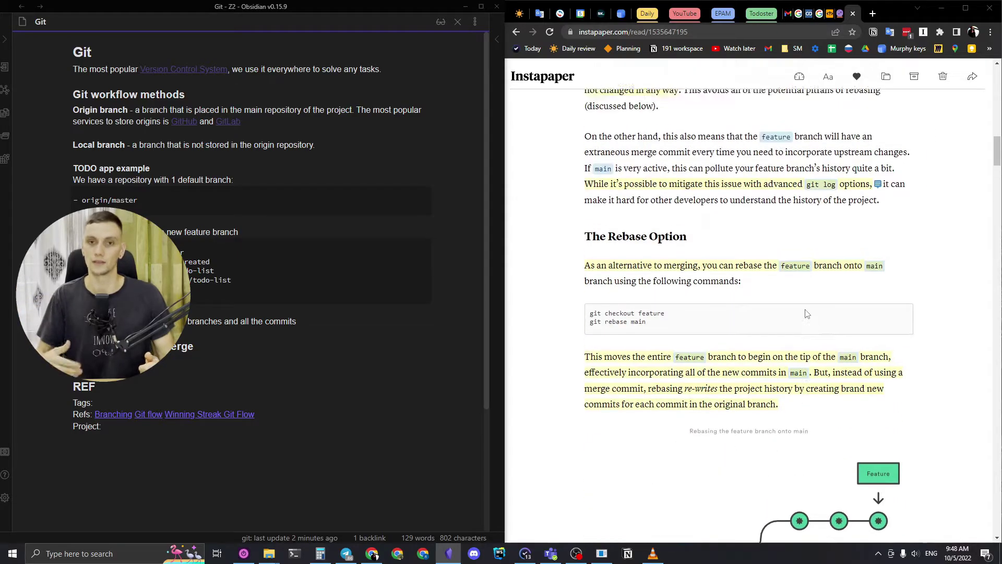
pyautogui.scroll(12, 808, 313)
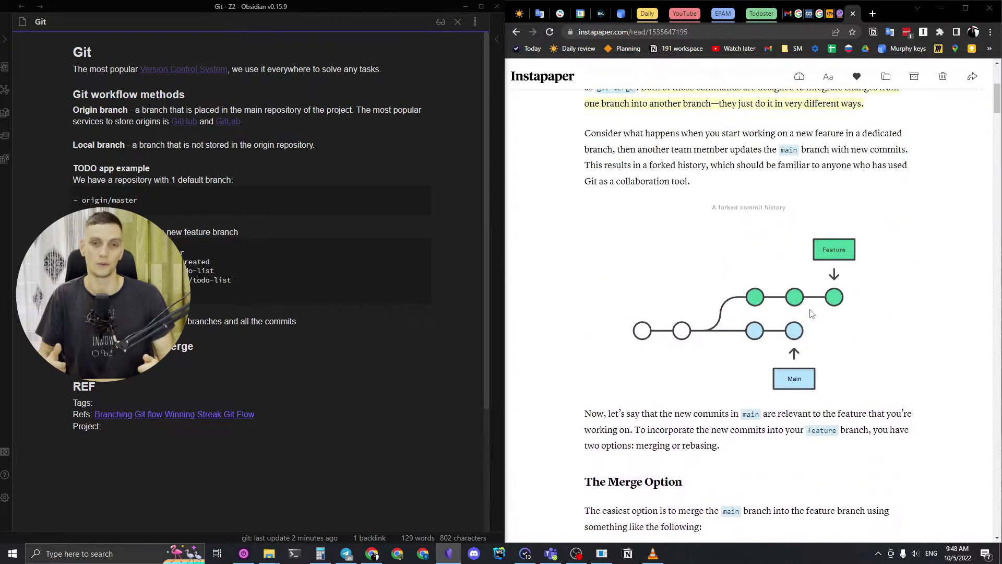
pyautogui.scroll(-10, 811, 313)
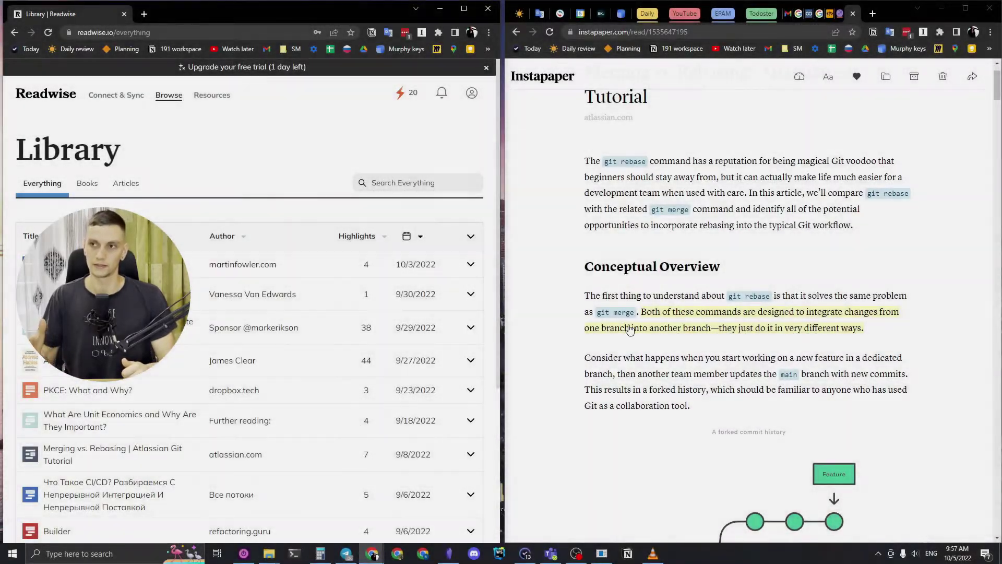
# Open the Merging vs. Rebasing | Atlassian Git Tutorial row in the Readwise Library and browse its highlight cards.
pyautogui.scroll(-3, 157, 389)
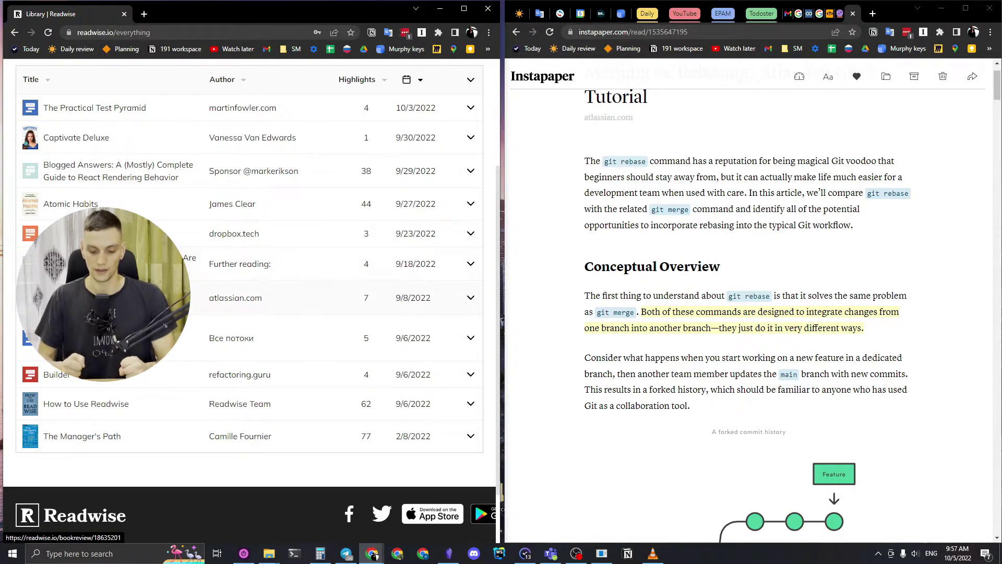
pyautogui.click(104, 297)
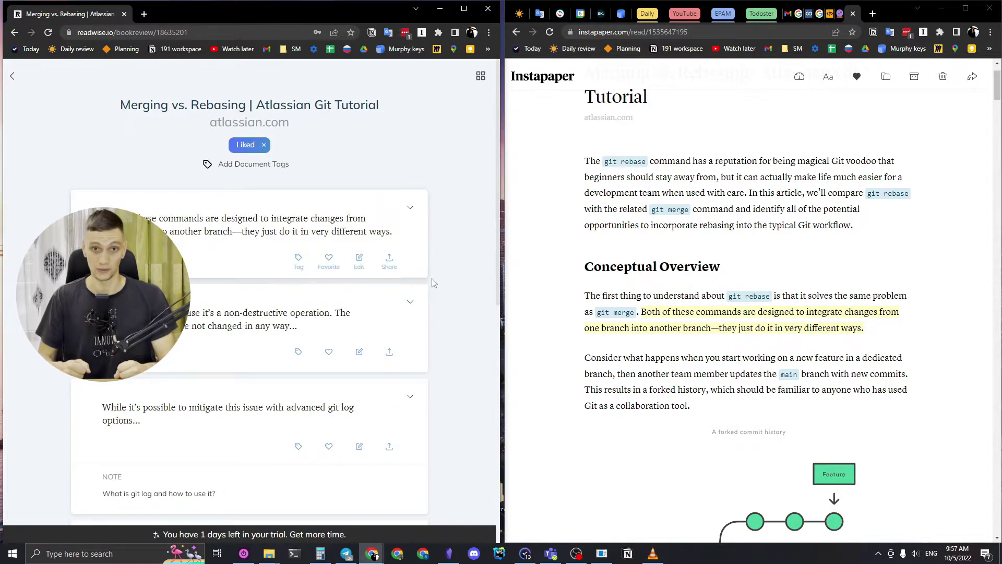
pyautogui.scroll(-9, 430, 282)
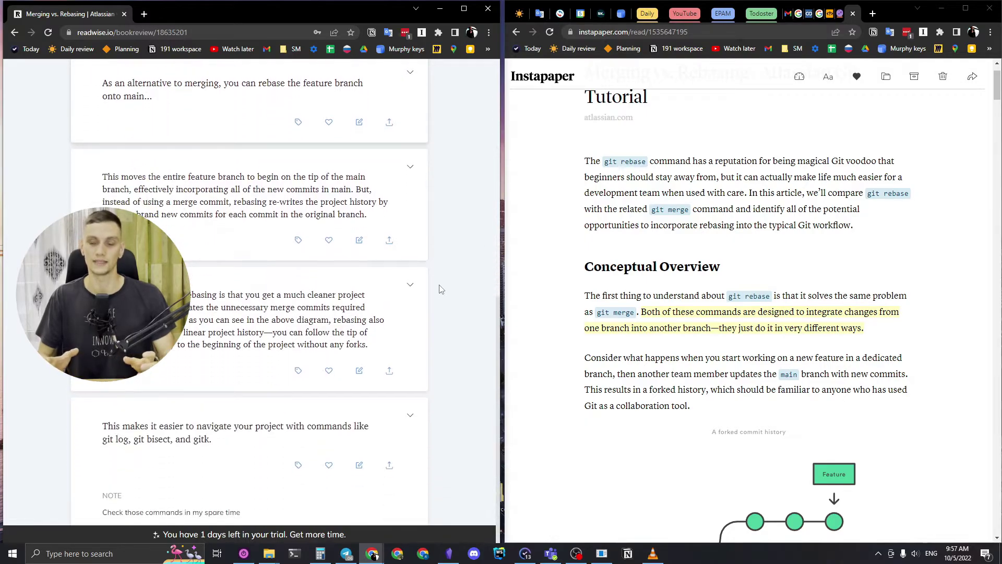
pyautogui.scroll(9, 440, 290)
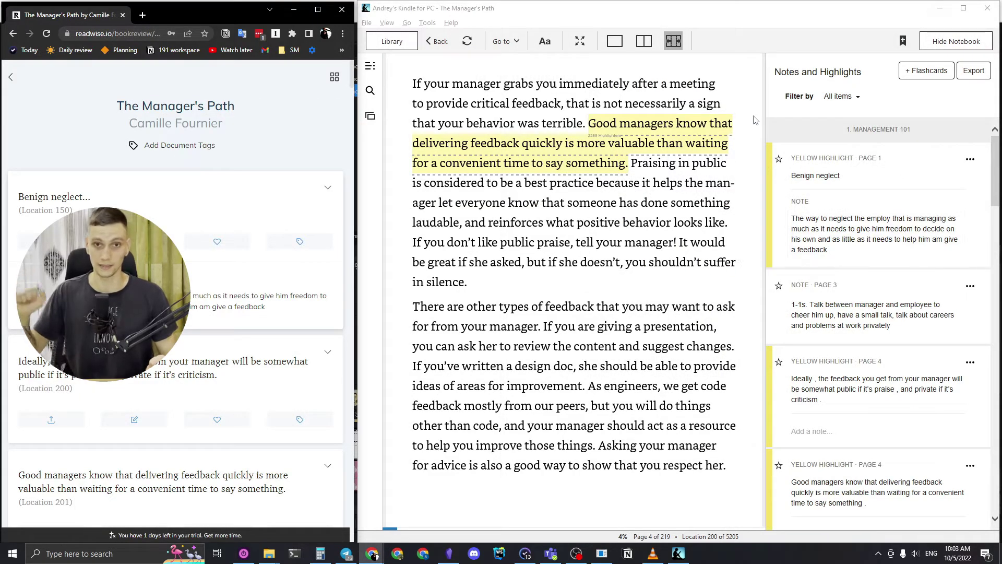
# Compare The Manager's Path Kindle highlights with Readwise, opening and closing the feedback highlight's review card.
pyautogui.scroll(1, 678, 183)
pyautogui.scroll(-3, 815, 281)
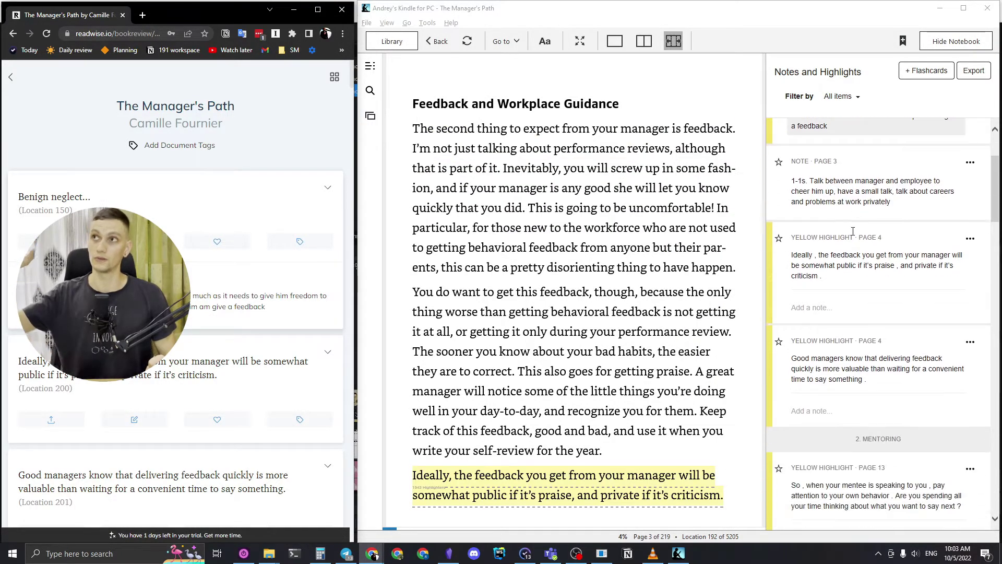
pyautogui.click(151, 370)
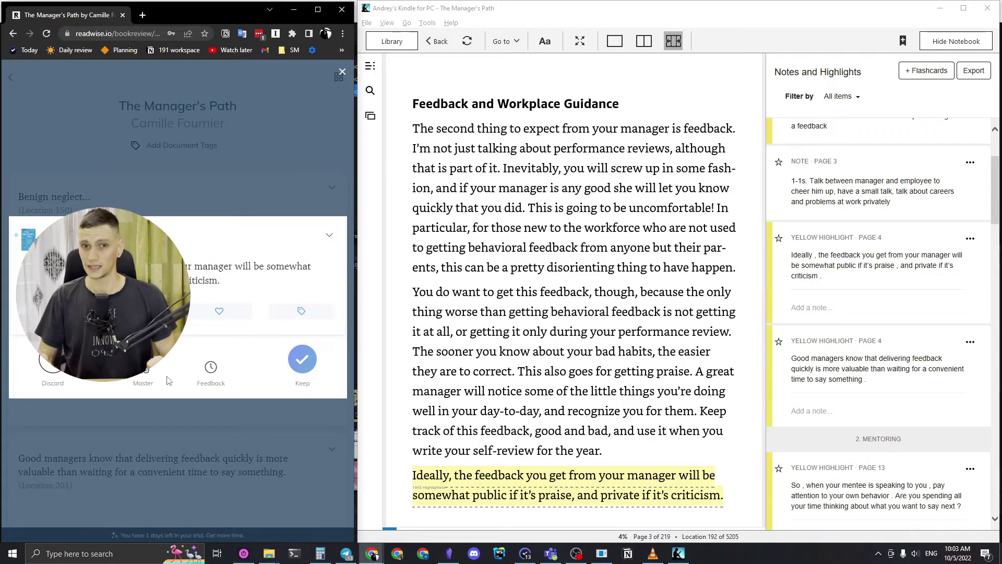
pyautogui.click(155, 418)
# Scroll through the remaining Readwise highlights and maximize the browser window.
pyautogui.scroll(-5, 193, 386)
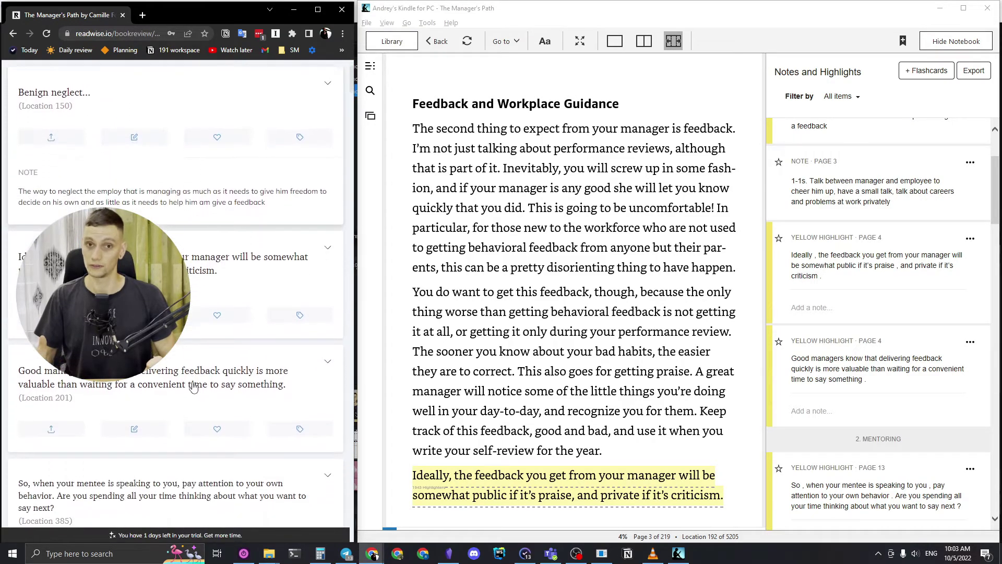
pyautogui.scroll(-1, 193, 386)
pyautogui.scroll(-3, 203, 349)
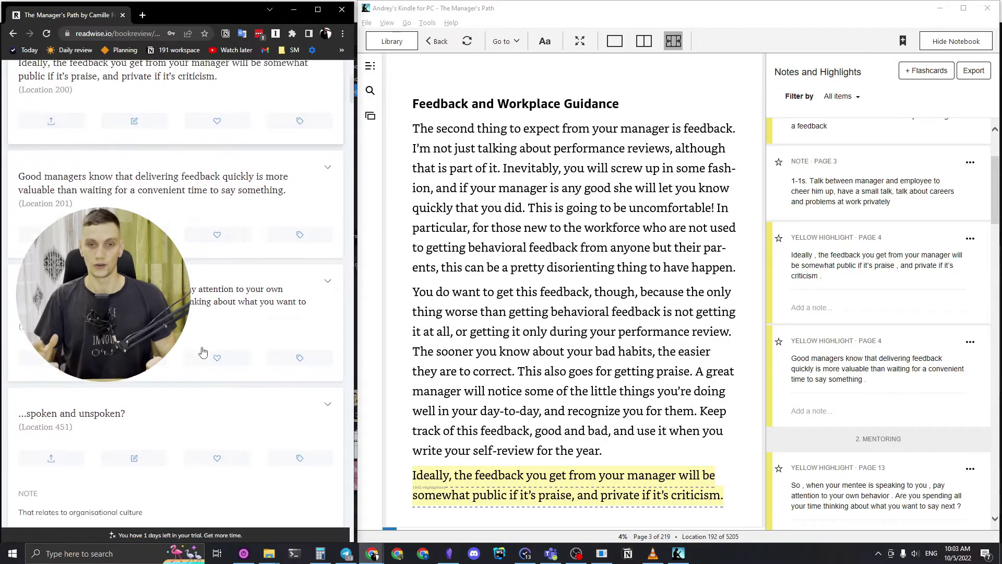
pyautogui.click(318, 9)
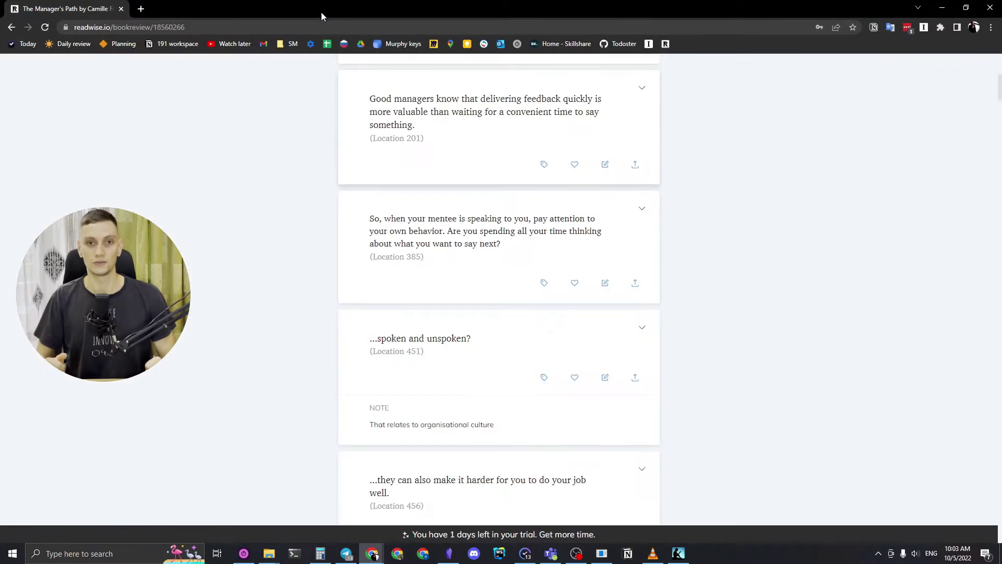
# Open the Readwise Daily Review, already at 4/4 highlights, and load more highlights to review.
pyautogui.scroll(-2, 487, 257)
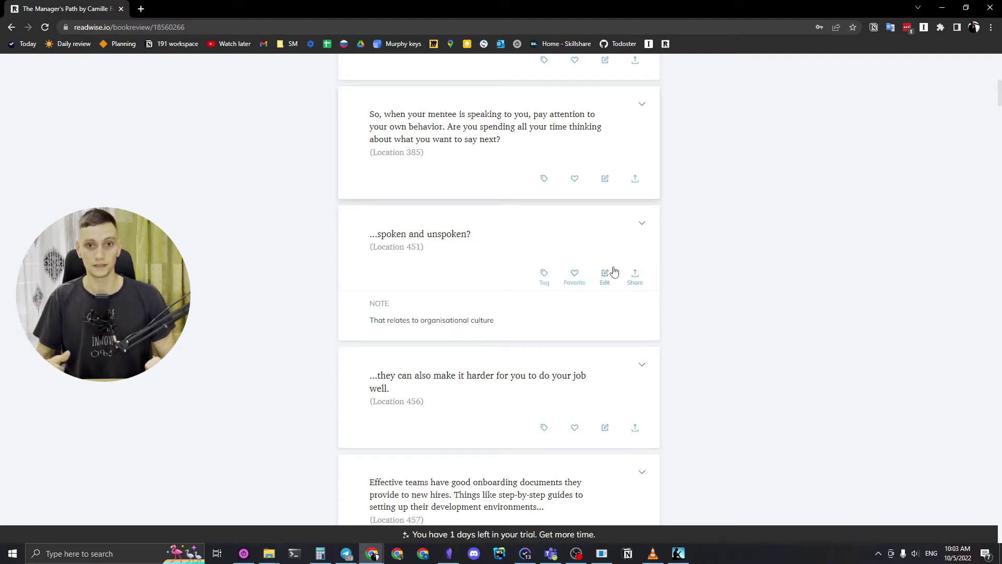
pyautogui.scroll(-5, 524, 272)
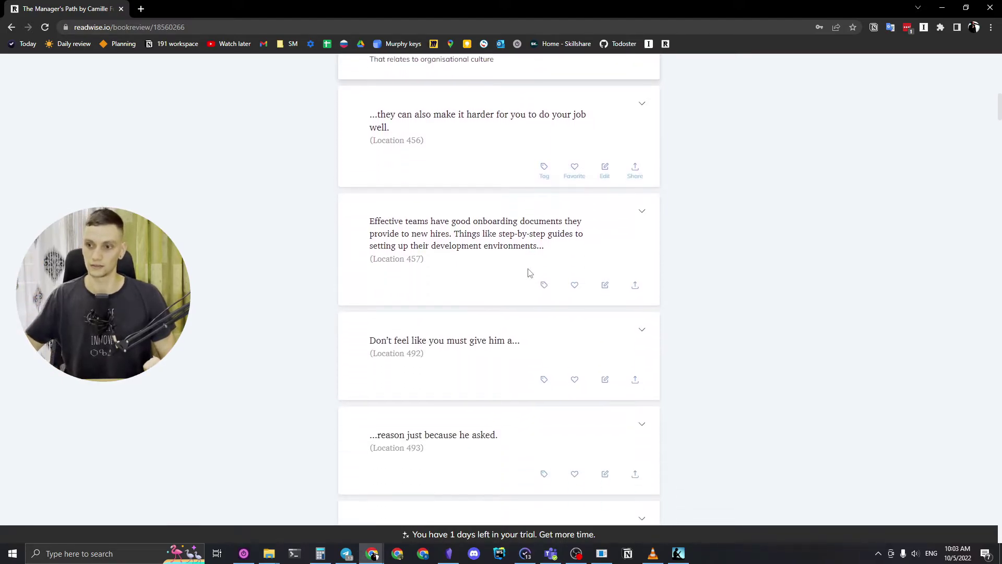
pyautogui.scroll(-4, 530, 272)
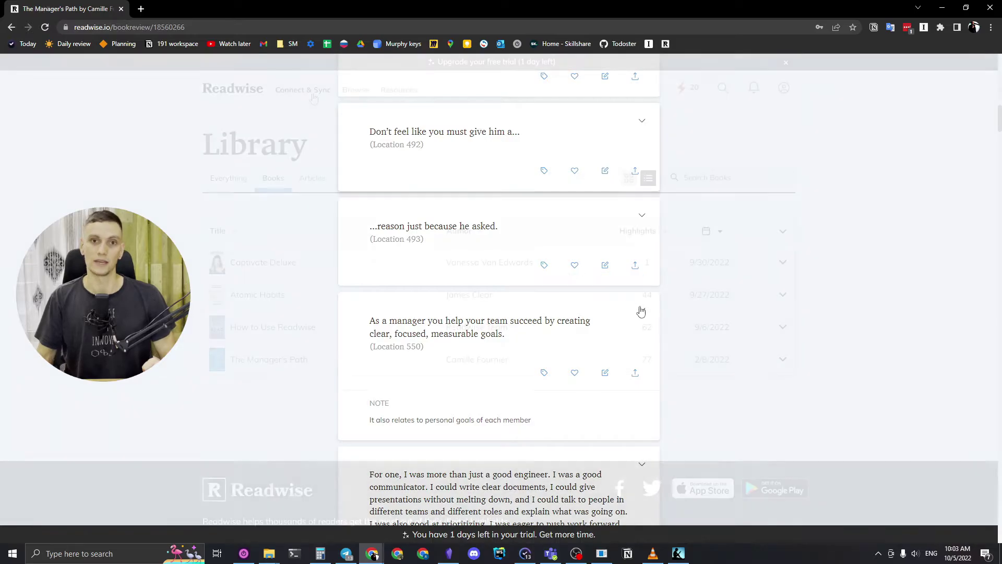
pyautogui.click(642, 310)
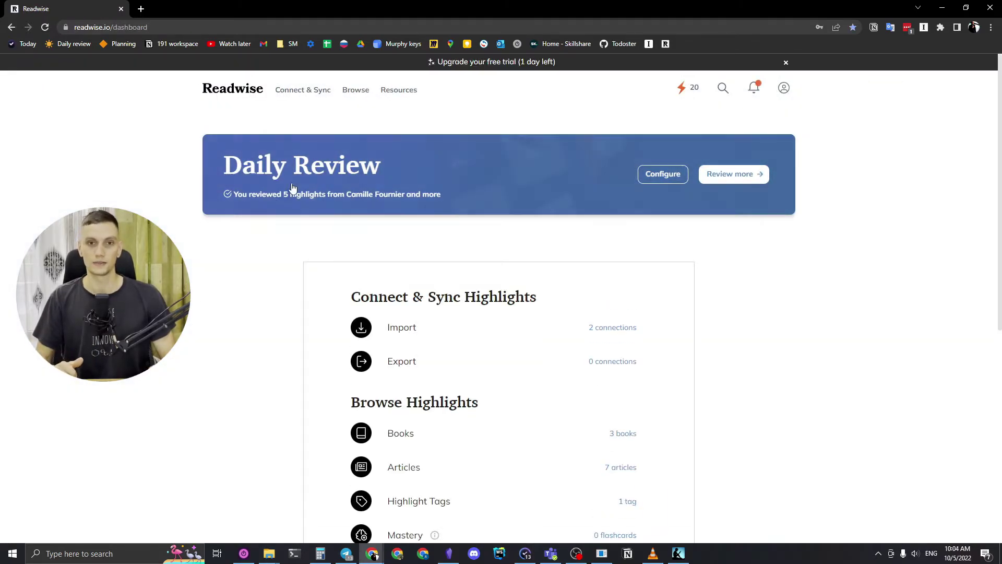
pyautogui.click(719, 176)
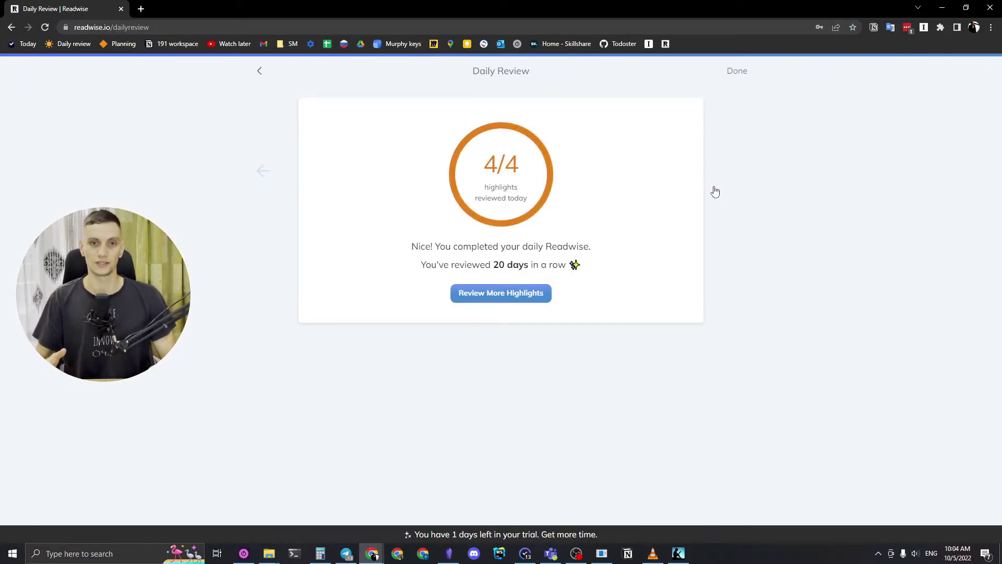
pyautogui.click(520, 299)
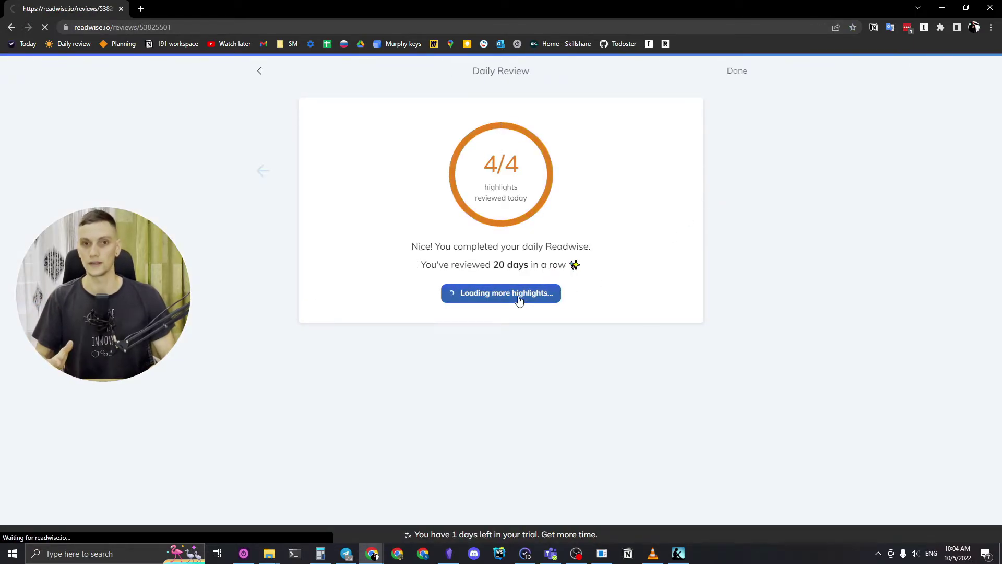